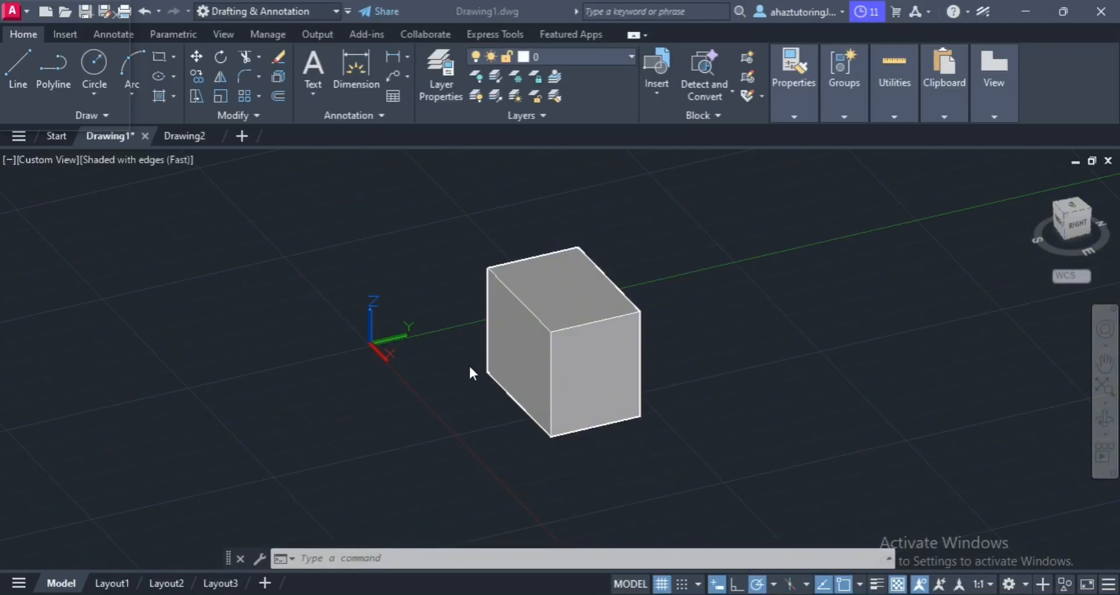
# Dimension the bottom edge of the box's right face, placing the dimension line in the ground plane in front of it
pyautogui.click(413, 350)
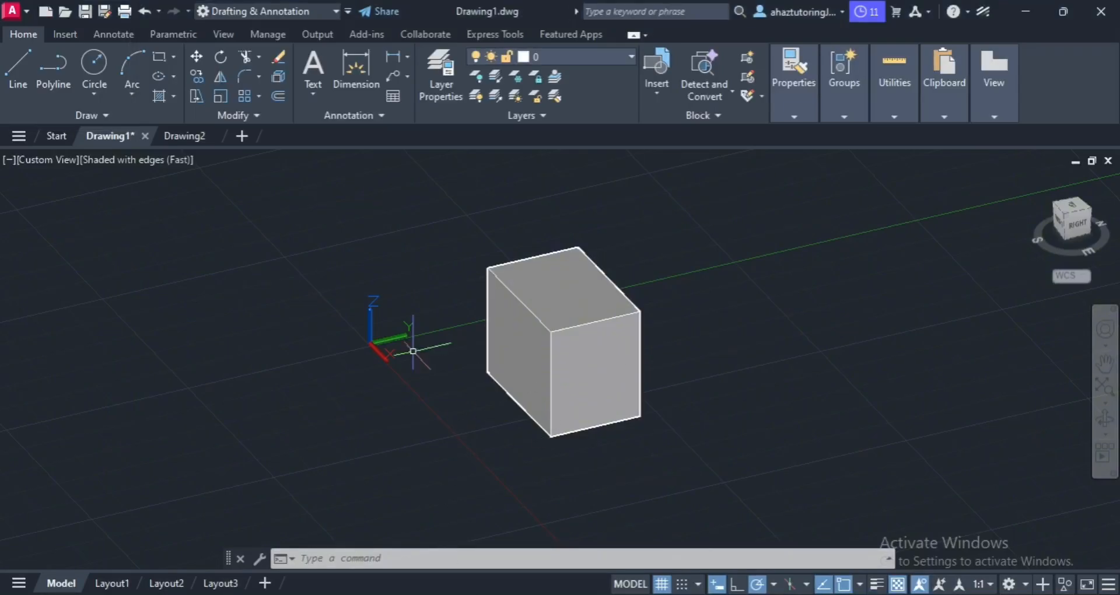
pyautogui.click(361, 68)
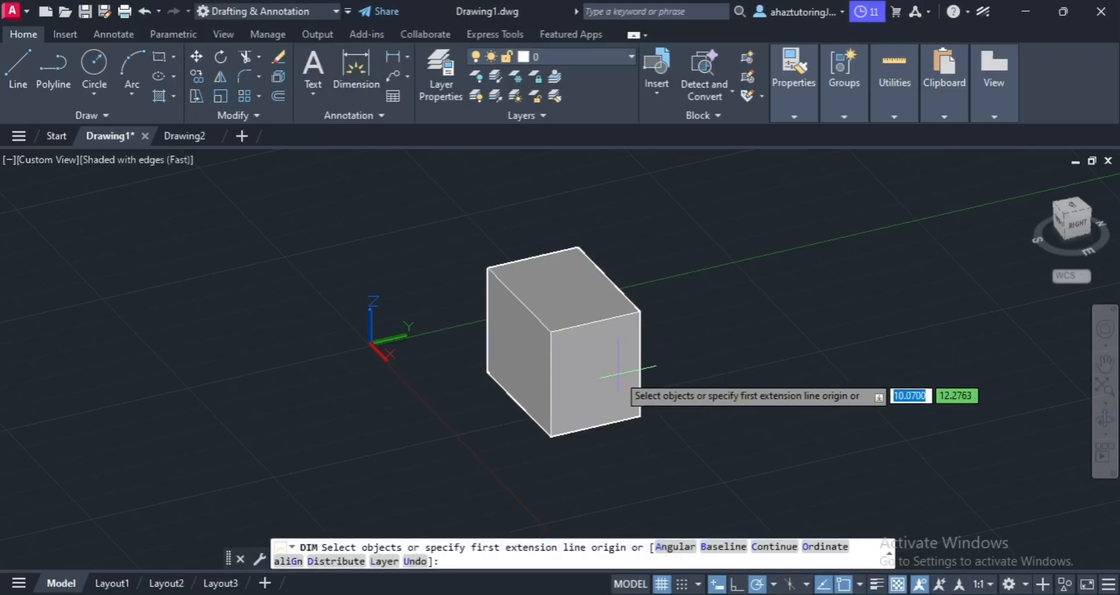
pyautogui.press('Return')
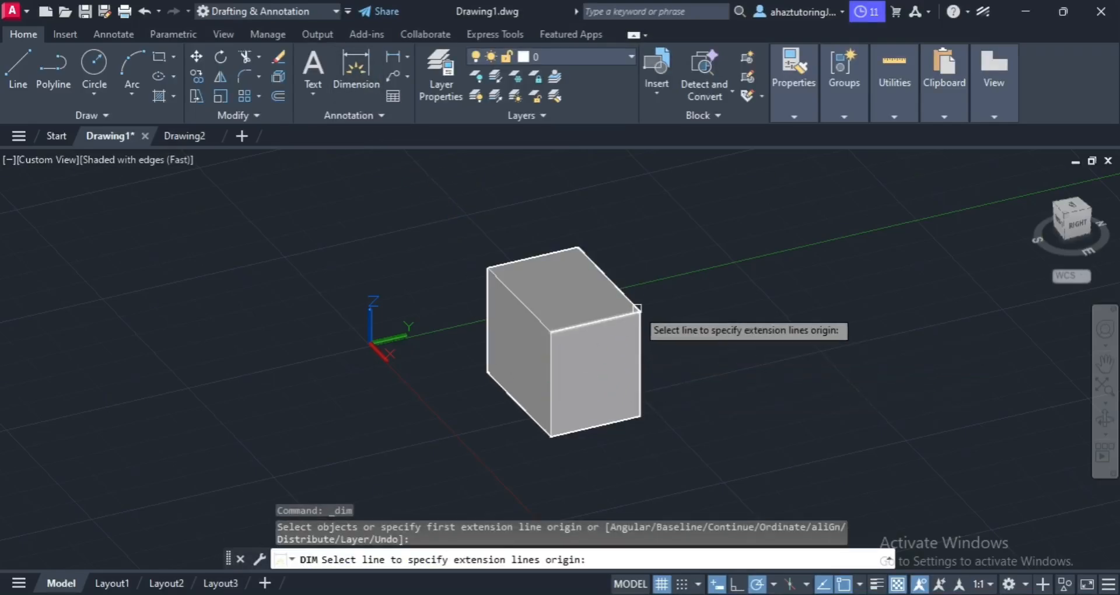
pyautogui.click(638, 308)
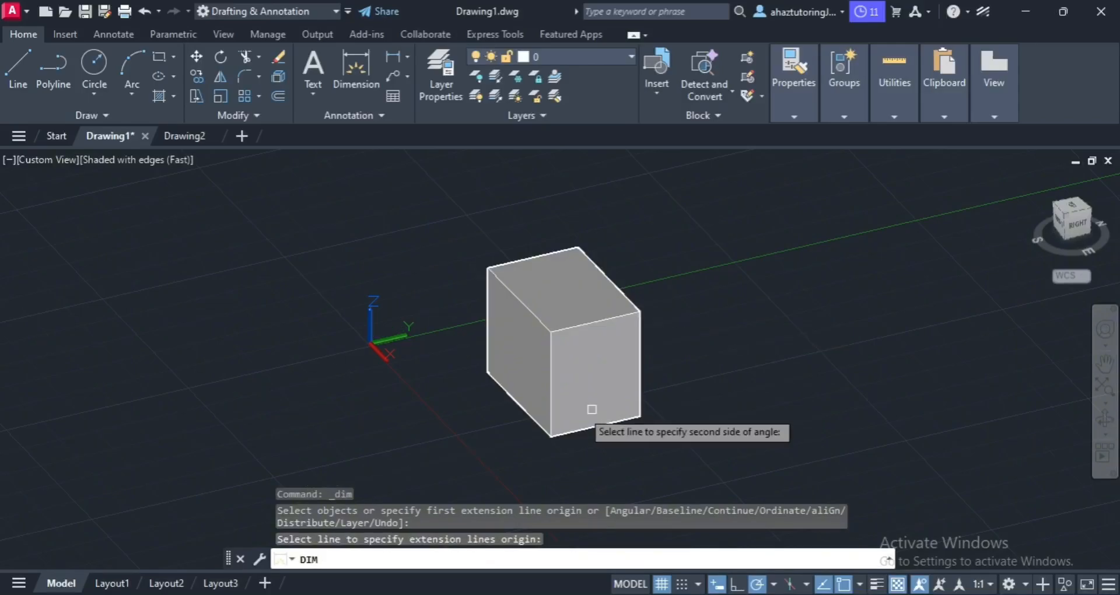
pyautogui.click(581, 430)
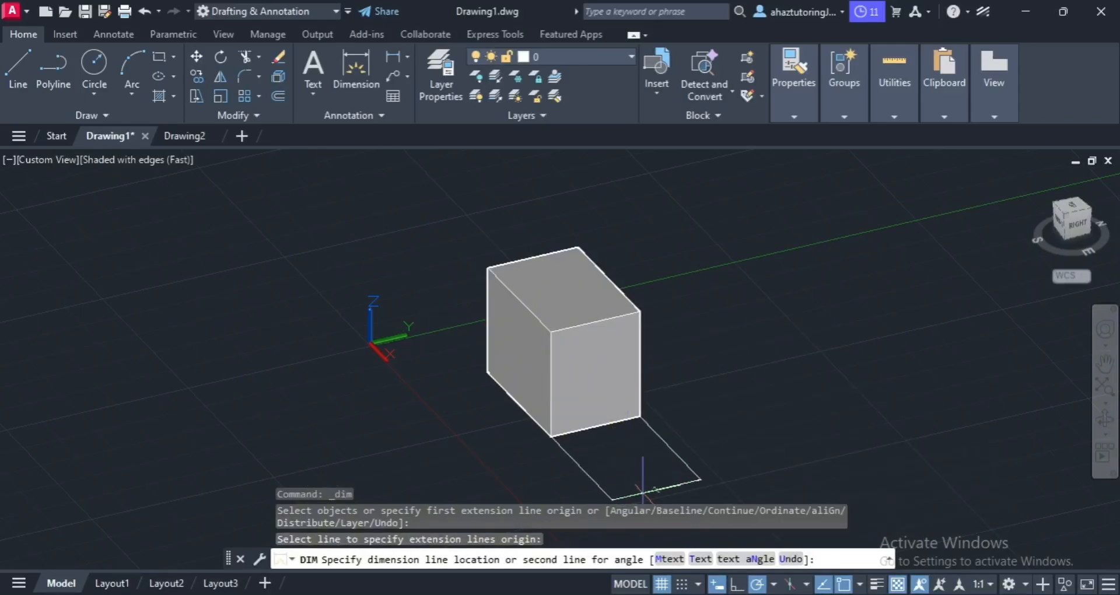
pyautogui.click(643, 493)
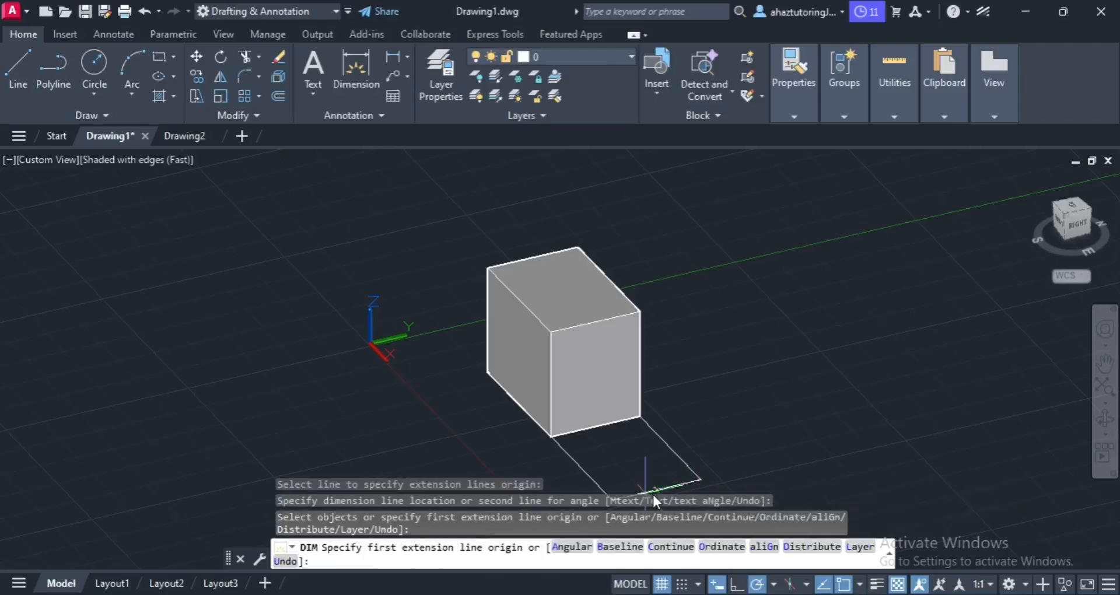
# Examine the orientation and readability of the dimension on the box's bottom edge, and end the dimension command
pyautogui.scroll(2, 668, 449)
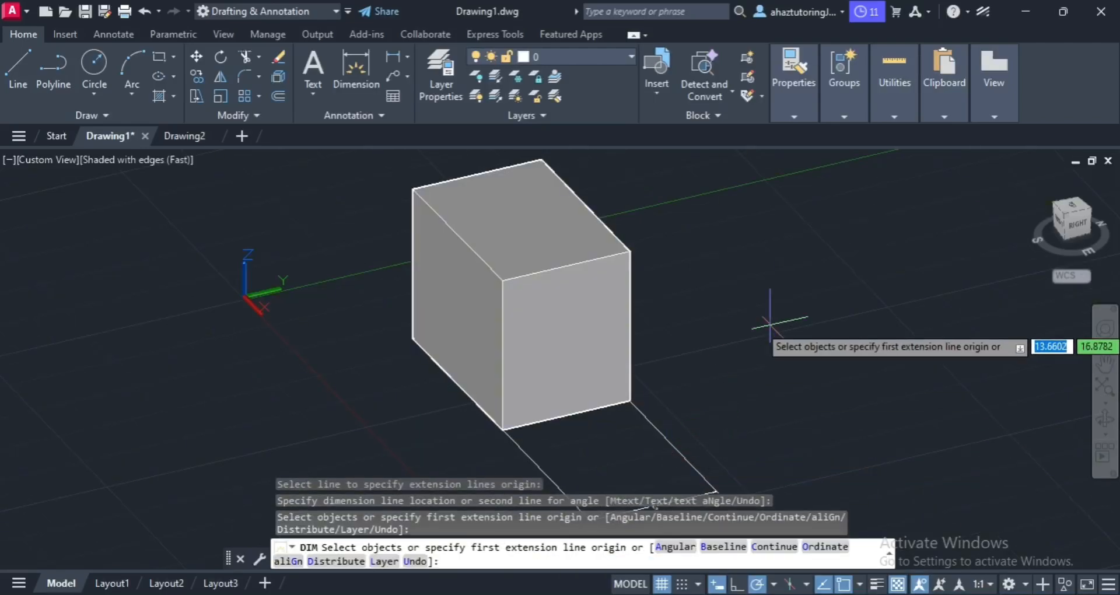
pyautogui.keyDown('shift'); pyautogui.moveTo(772, 315); pyautogui.dragTo(757, 276, button='middle'); pyautogui.keyUp('shift')
pyautogui.scroll(3, 667, 464)
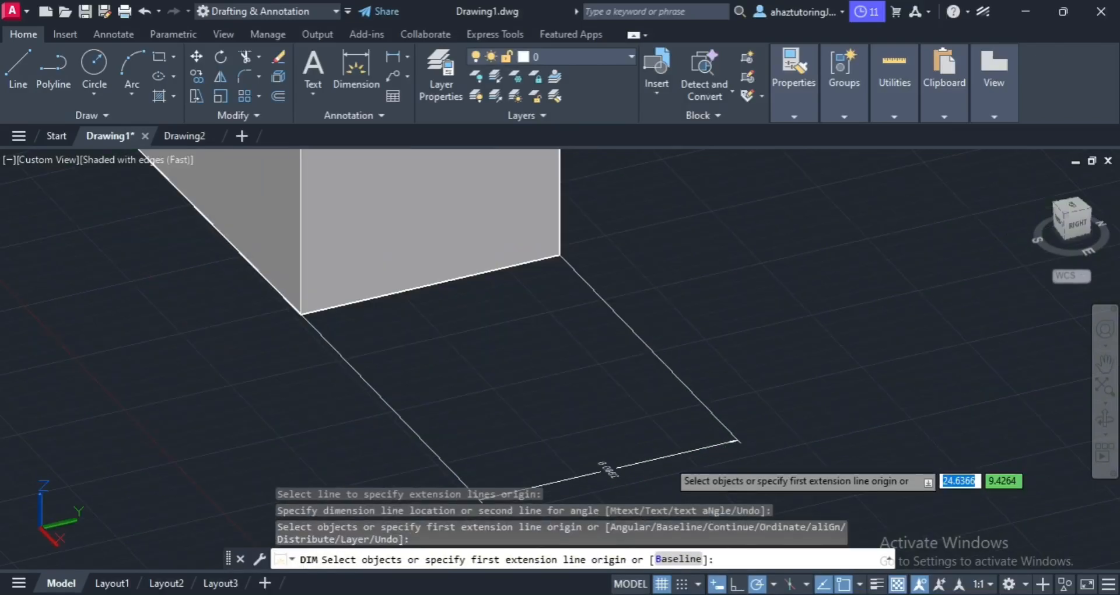
pyautogui.scroll(-6, 670, 452)
pyautogui.press('Escape')
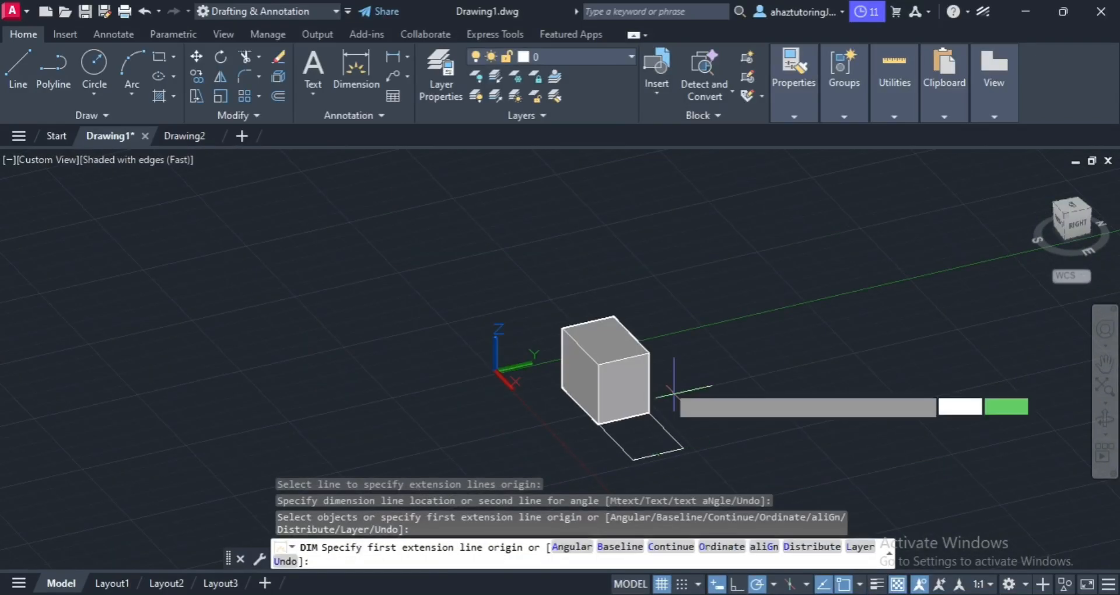
pyautogui.scroll(4, 657, 365)
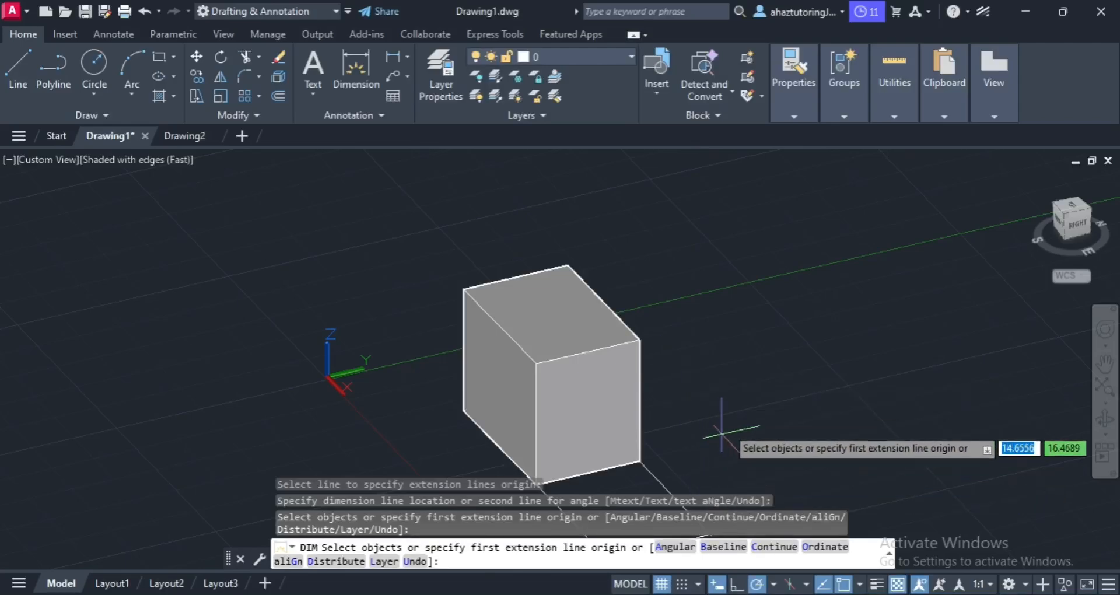
pyautogui.press('Return')
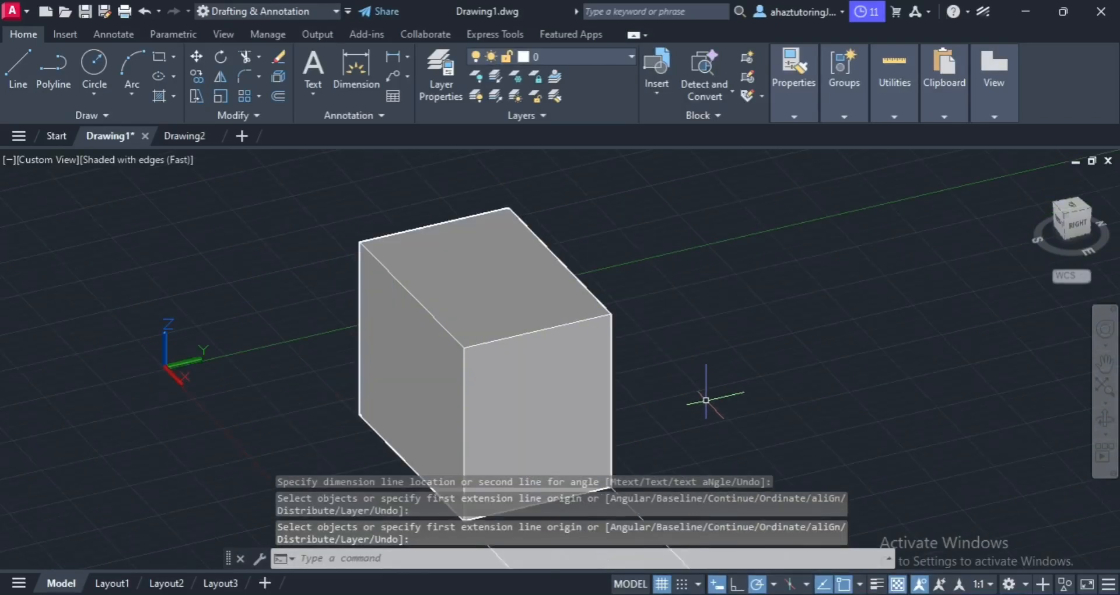
pyautogui.scroll(1, 710, 395)
pyautogui.scroll(-2, 713, 393)
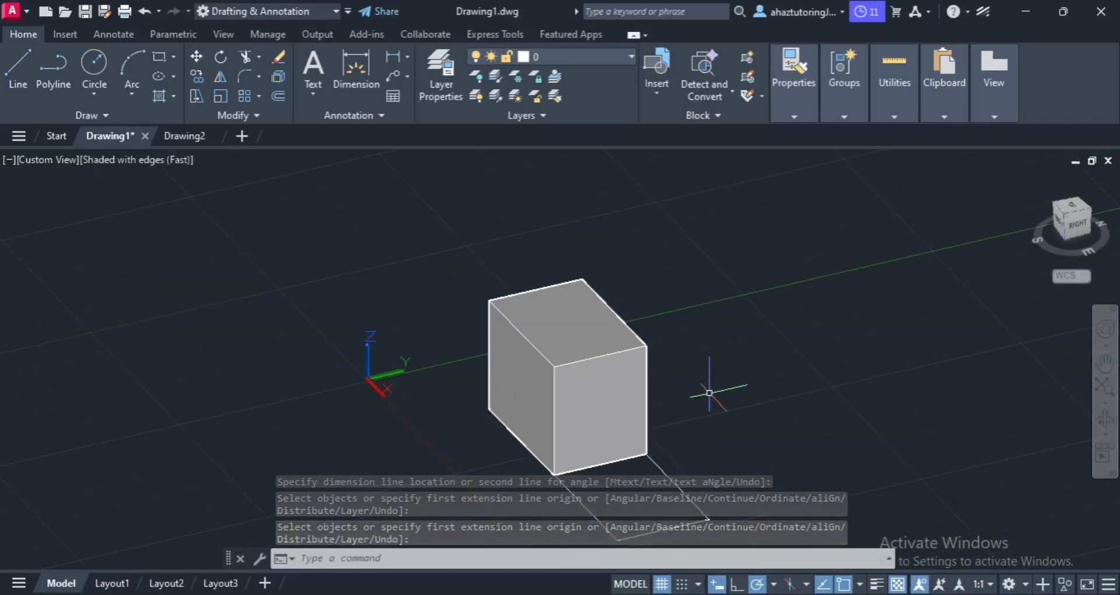
# Align the UCS to the box's right face with the UCS Face option and accept the proposed orientation
pyautogui.click(514, 561)
pyautogui.write('ucs')
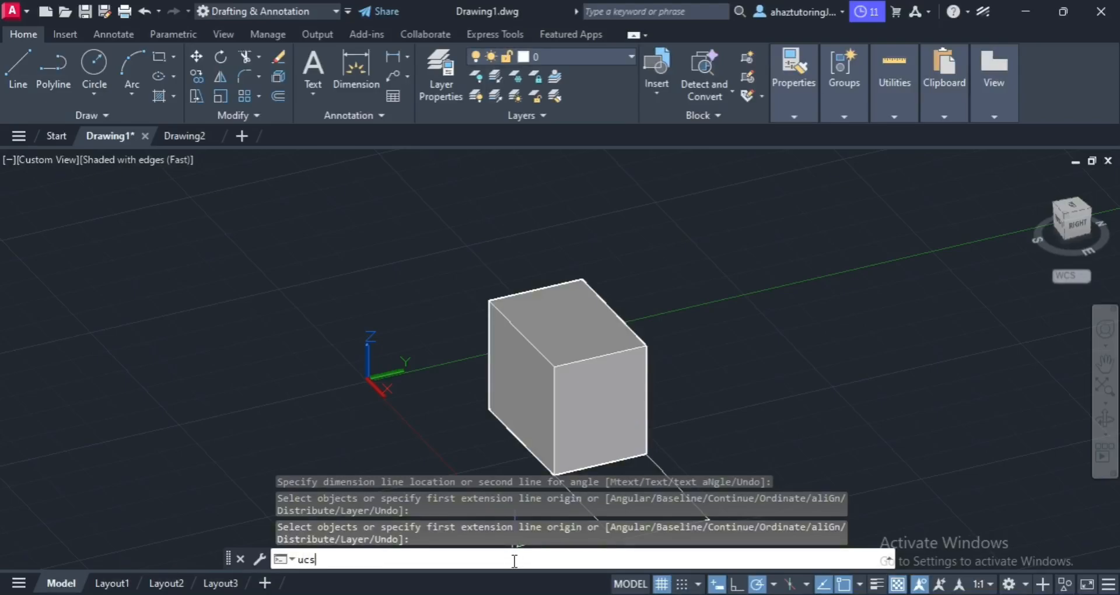
pyautogui.press('Return')
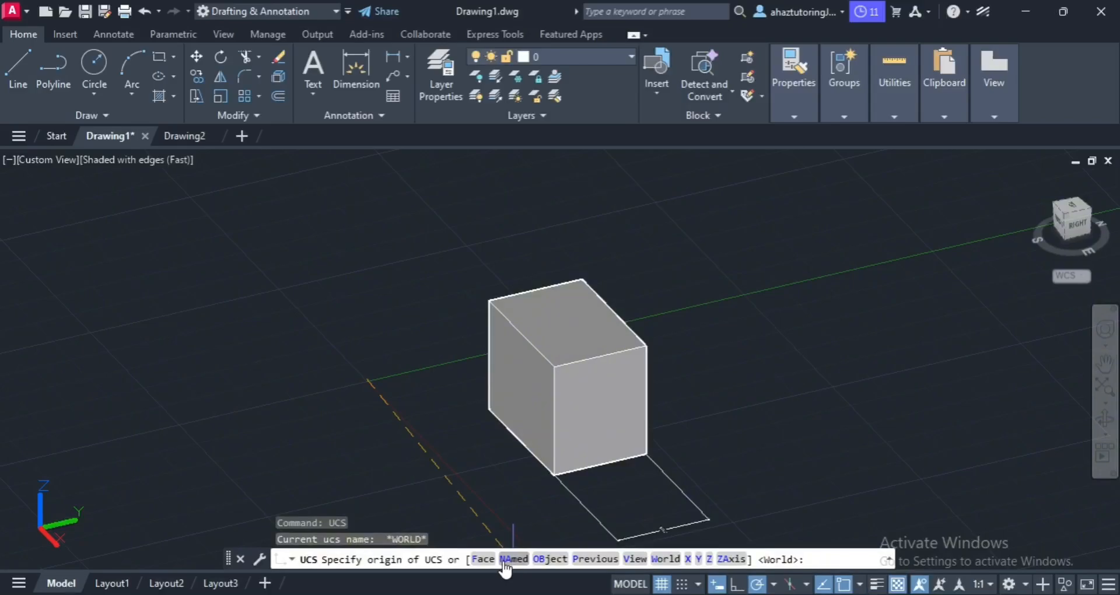
pyautogui.click(482, 559)
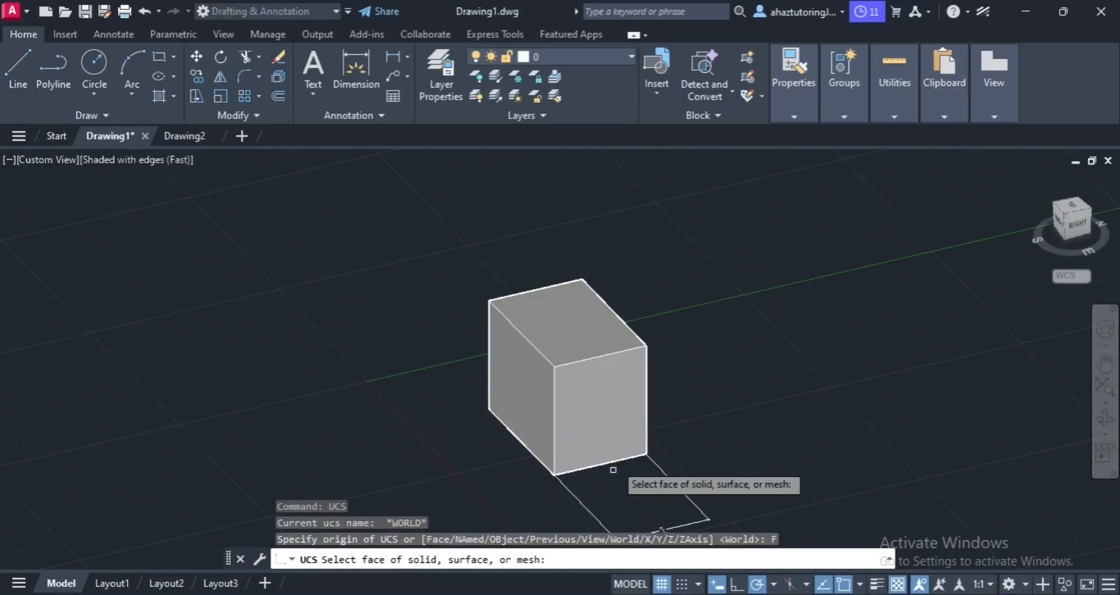
pyautogui.click(593, 421)
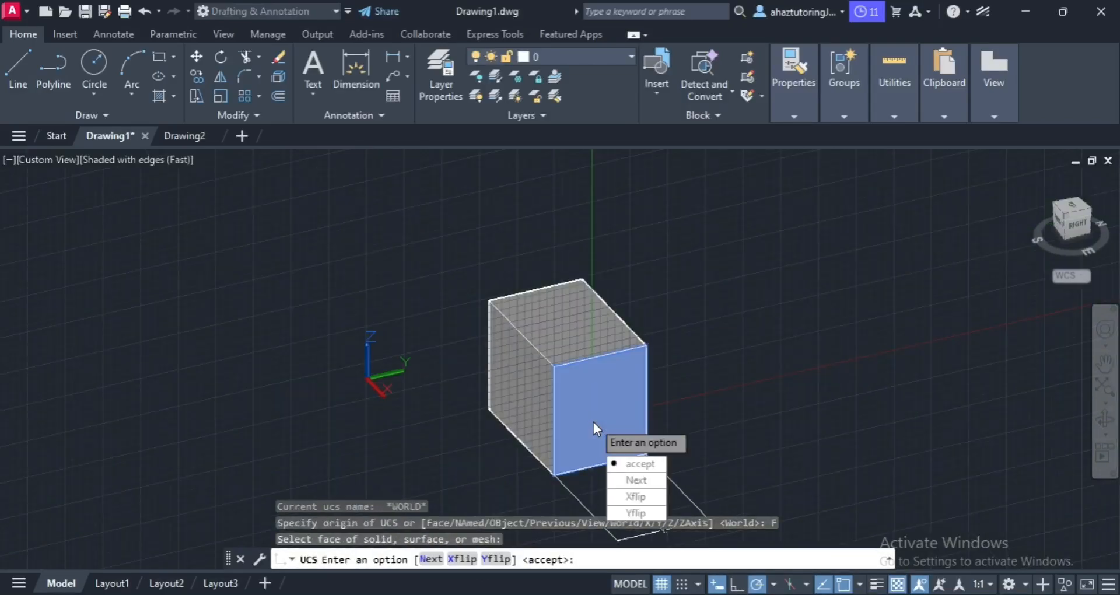
pyautogui.click(642, 464)
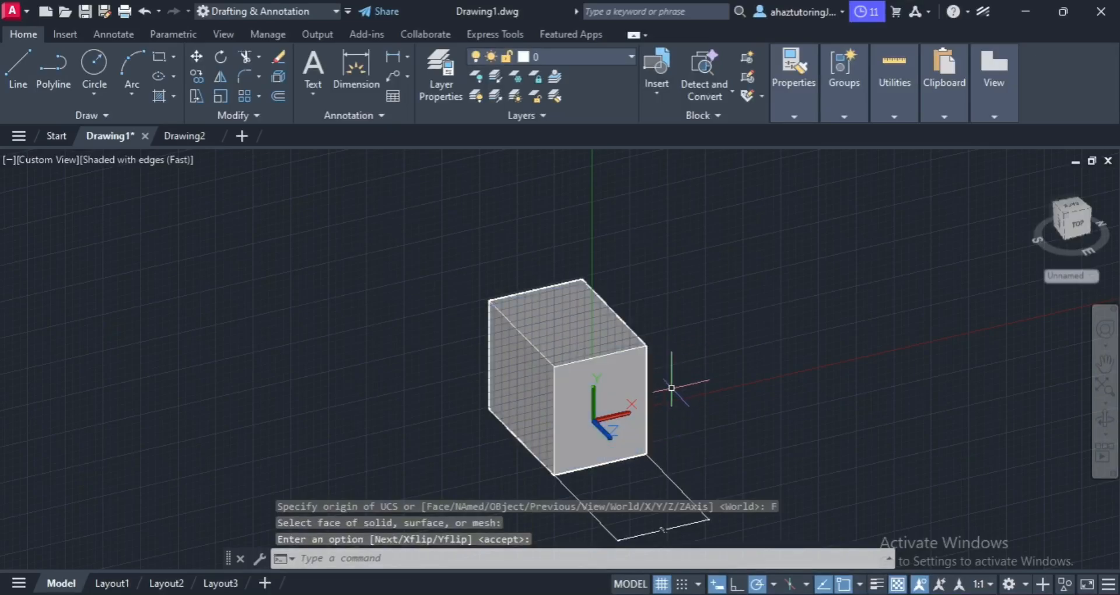
# Dimension the vertical edge at the +X end of the UCS-aligned face, placing the dimension line outside the box
pyautogui.click(367, 56)
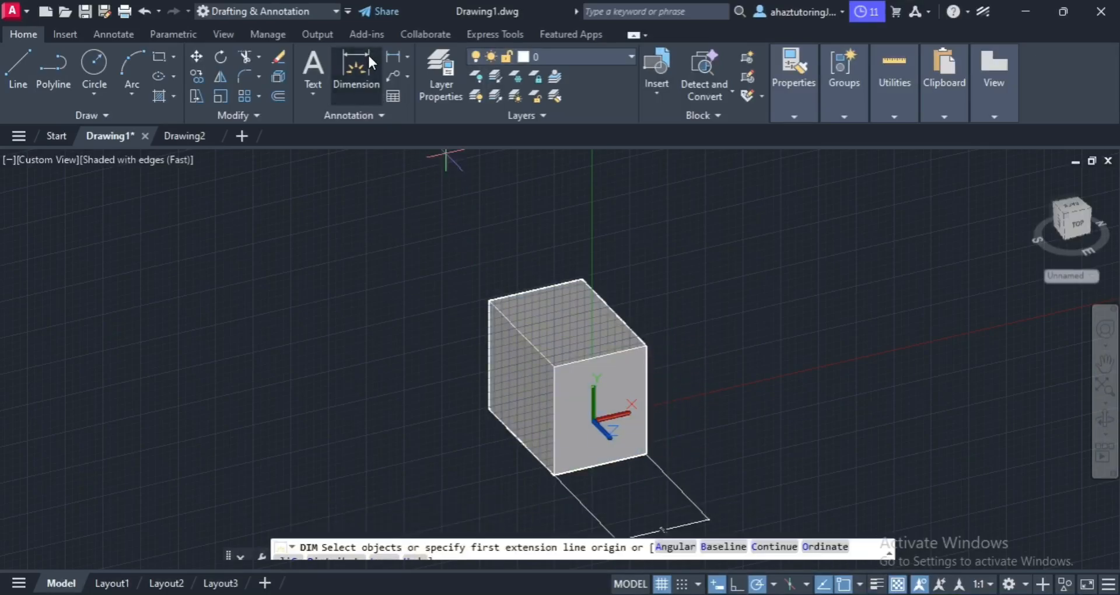
pyautogui.press('Return')
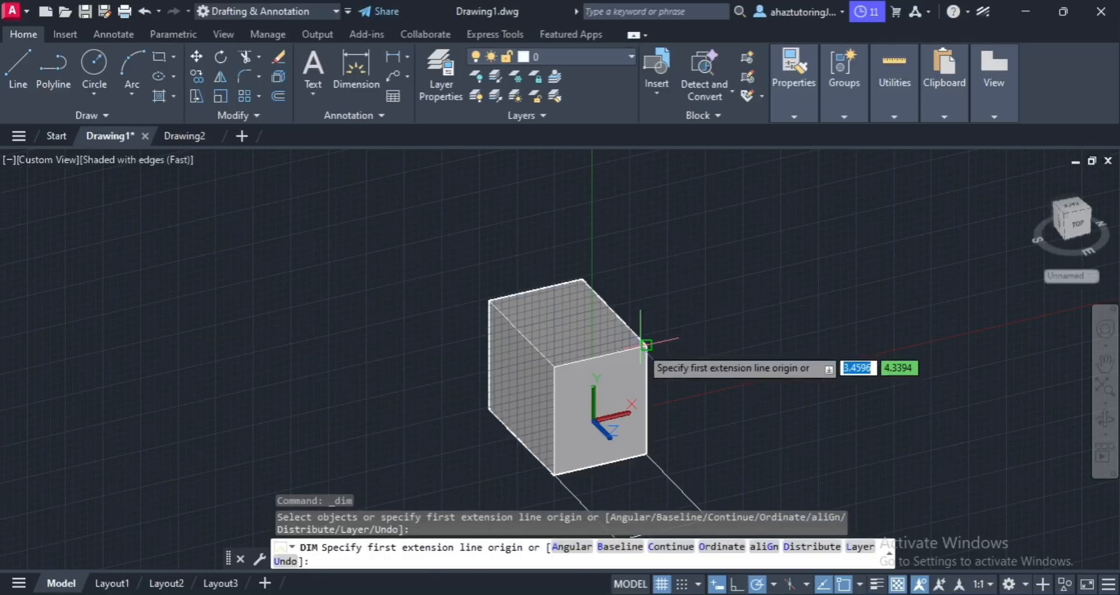
pyautogui.click(641, 345)
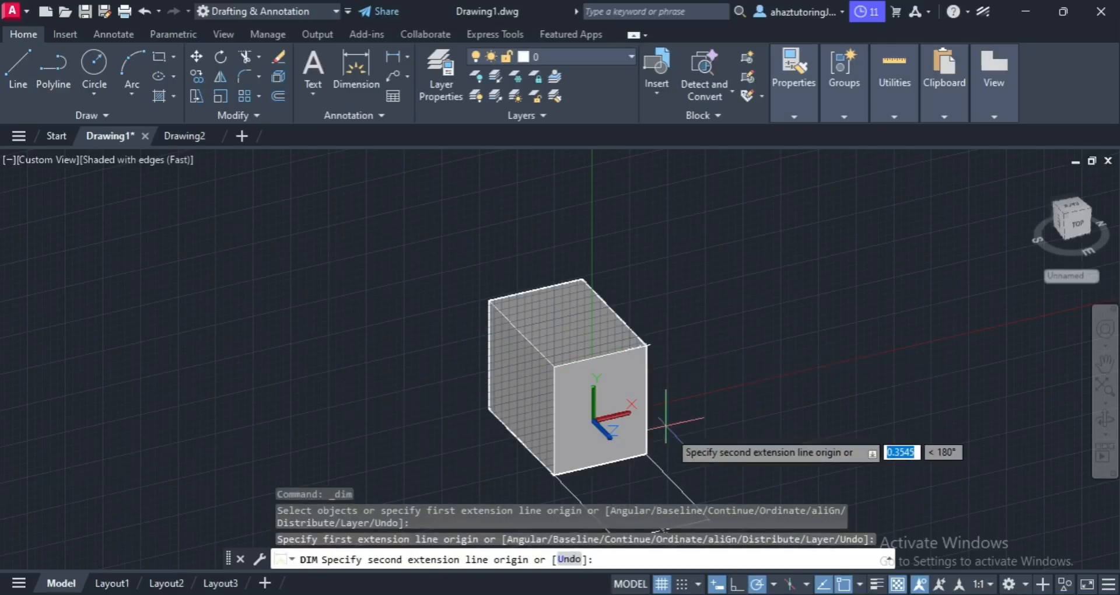
pyautogui.click(646, 454)
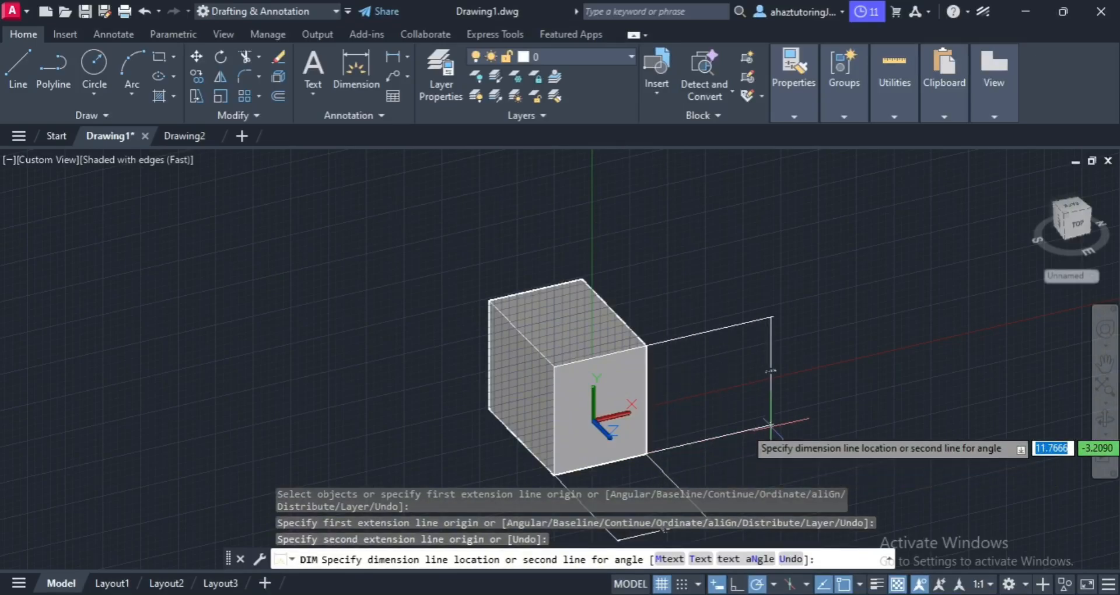
pyautogui.click(771, 426)
pyautogui.scroll(5, 795, 377)
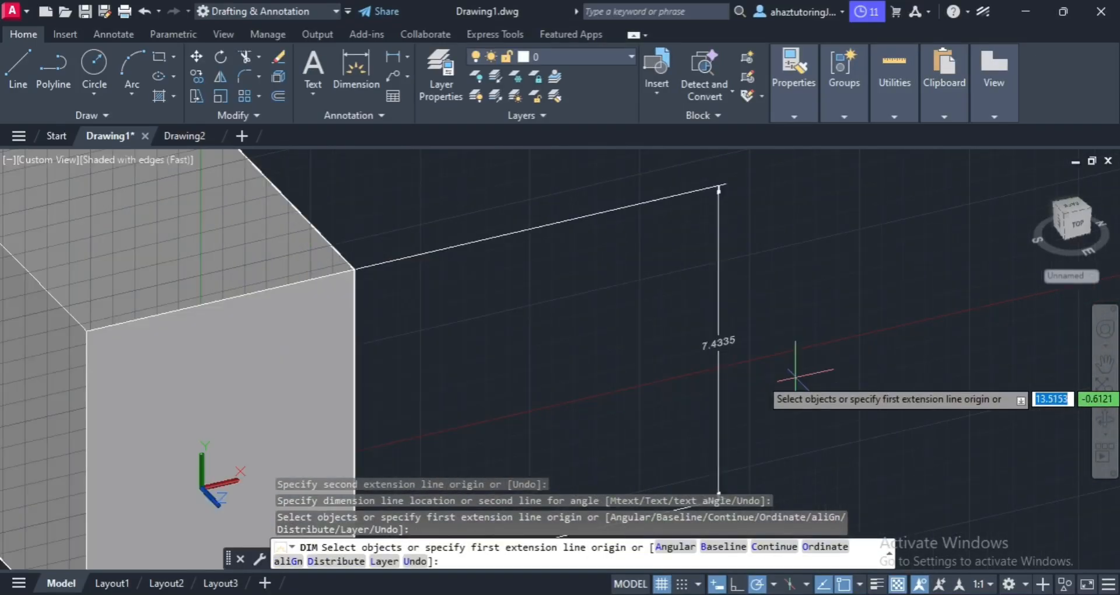
pyautogui.scroll(-6, 753, 376)
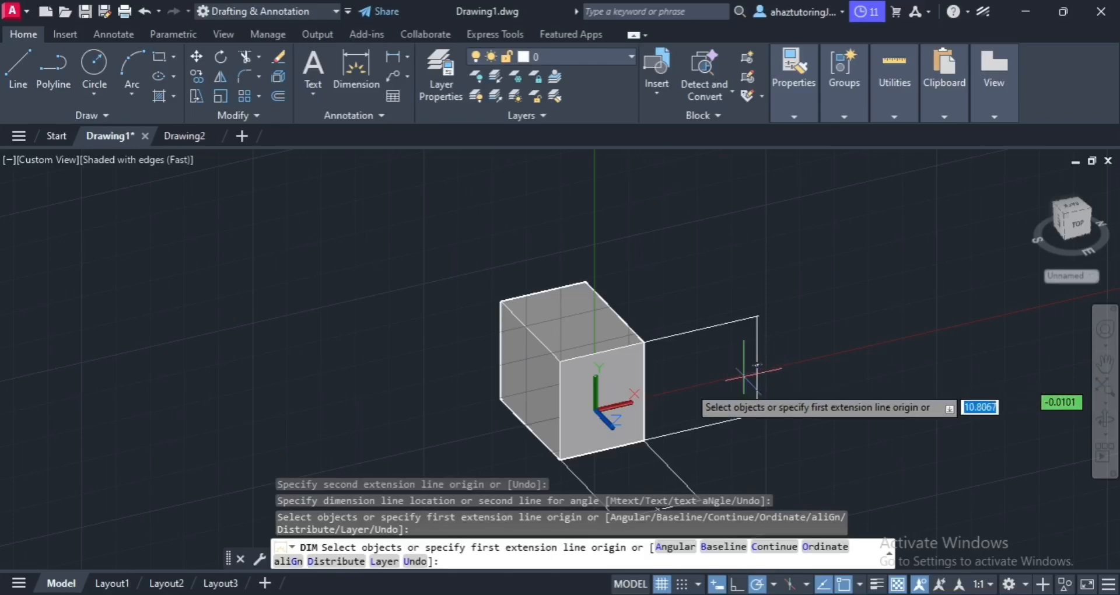
pyautogui.moveTo(756, 366); pyautogui.dragTo(743, 302, button='middle')
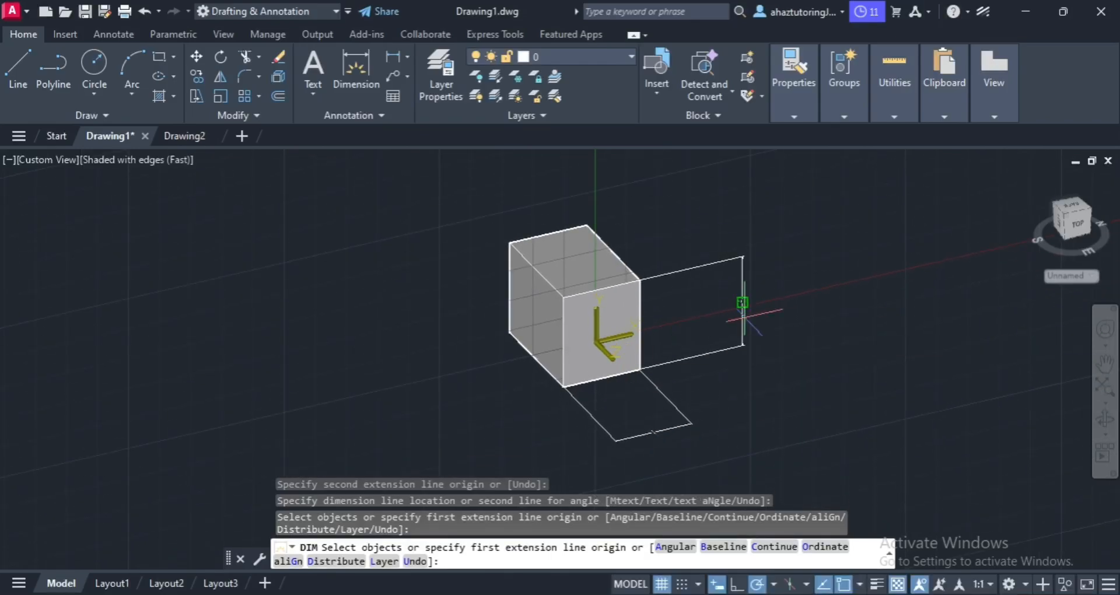
pyautogui.scroll(3, 749, 315)
pyautogui.scroll(-2, 770, 330)
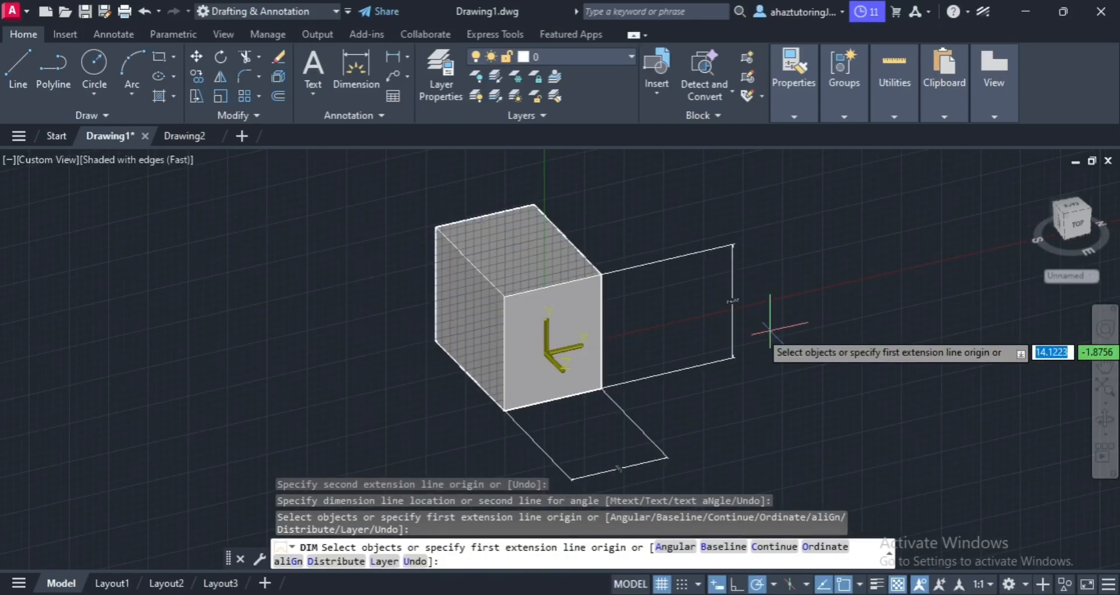